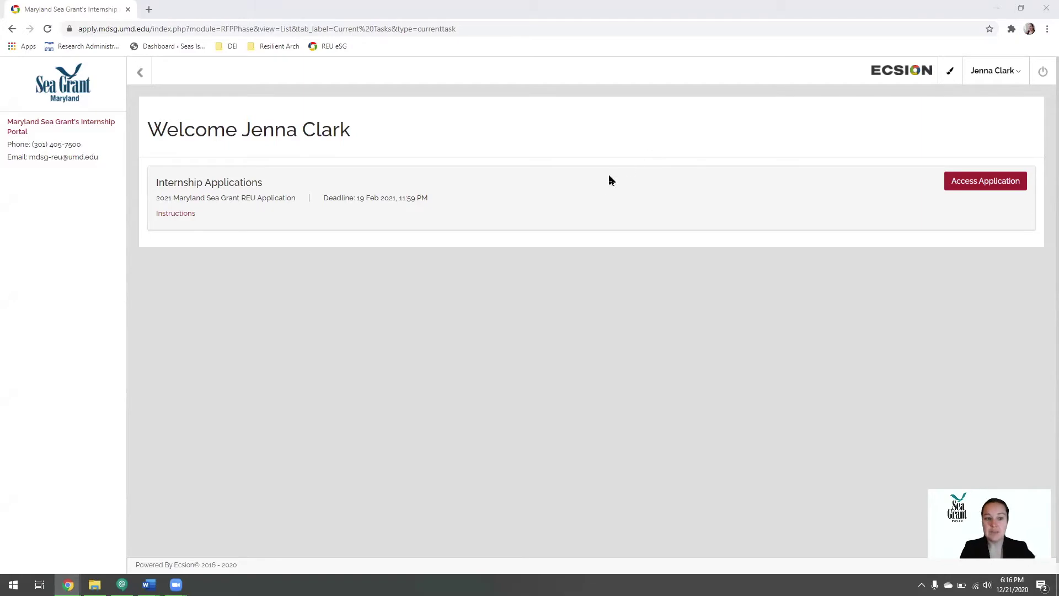
Open the 2021 REU application form, visit Transcript Upload, then return to Applicant Information's First Name field.
{"action": "left_click", "coordinate": [953, 179]}
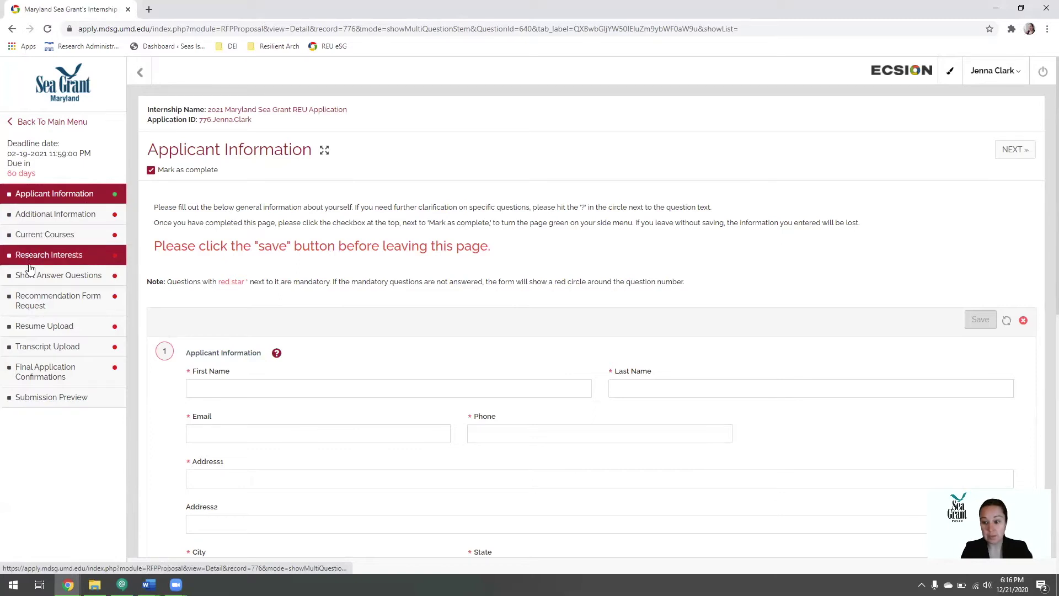
{"action": "left_click", "coordinate": [47, 347]}
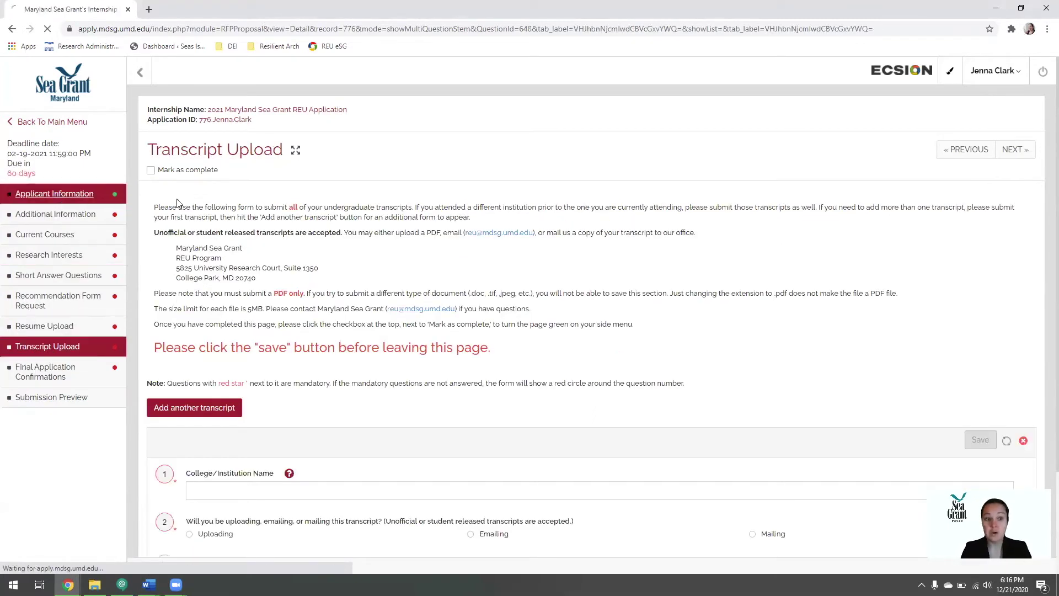
{"action": "left_click", "coordinate": [58, 194]}
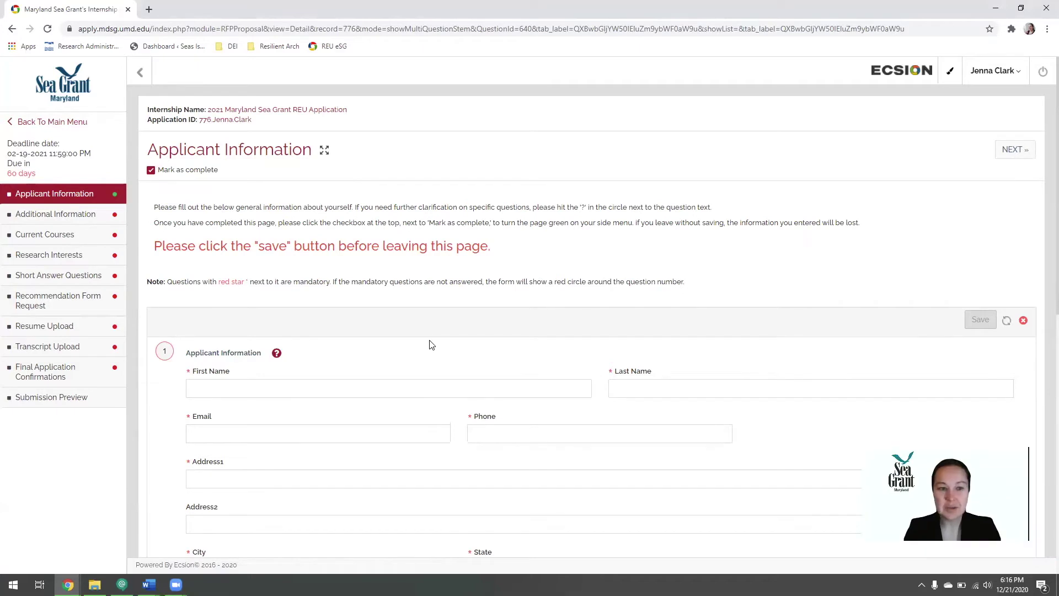
{"action": "left_click", "coordinate": [408, 382]}
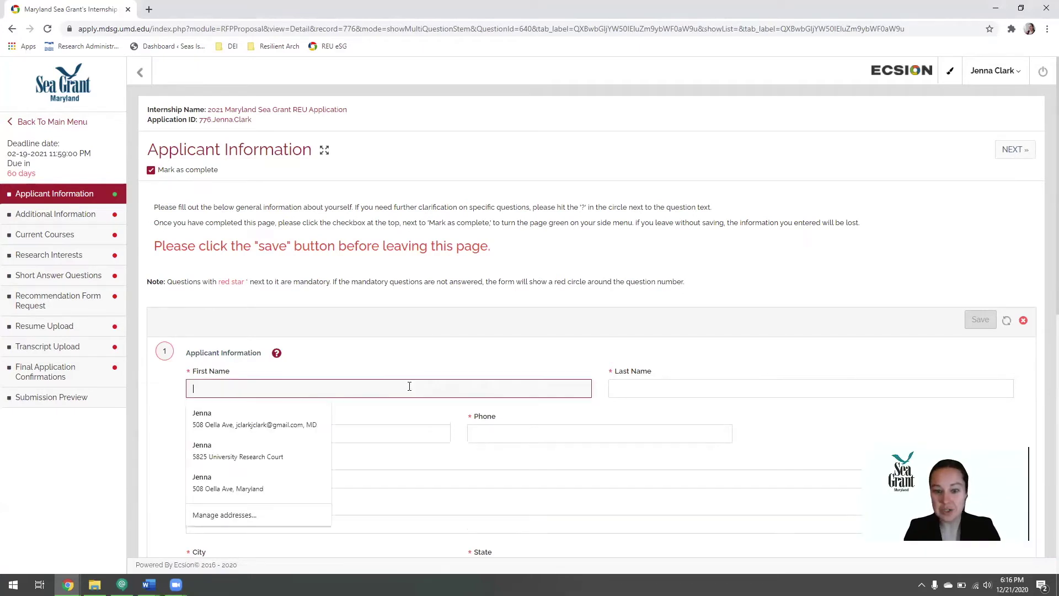
{"action": "left_click", "coordinate": [433, 367]}
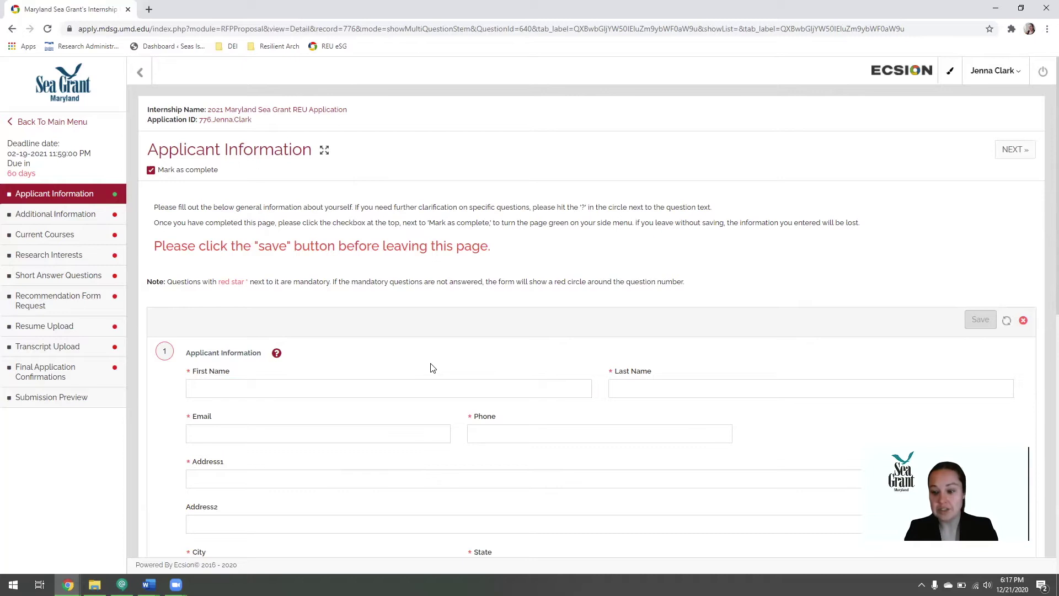
{"action": "scroll", "coordinate": [433, 368], "scroll_direction": "down", "scroll_amount": 2}
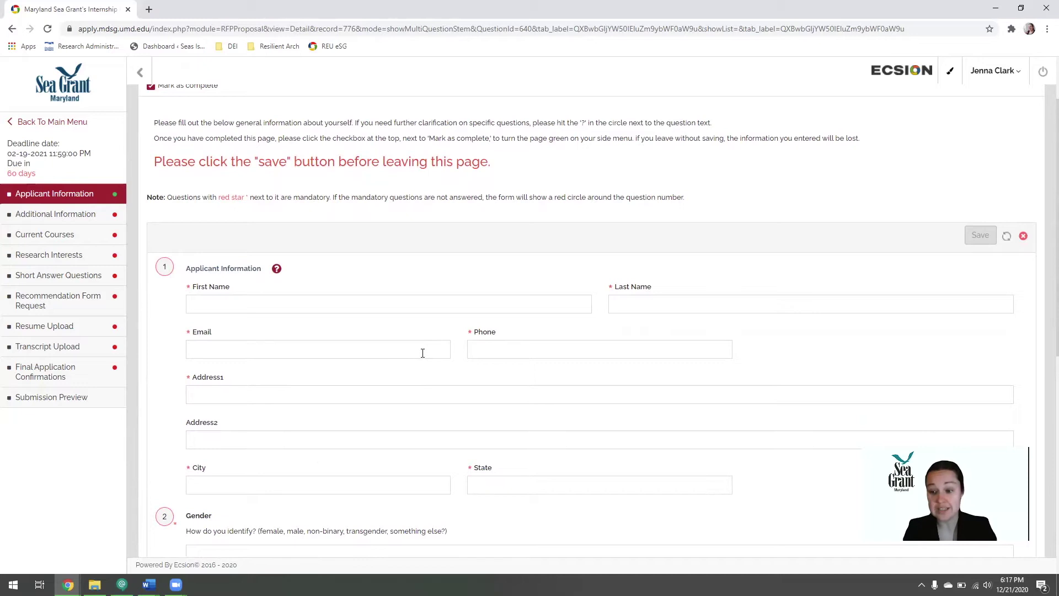
{"action": "scroll", "coordinate": [414, 310], "scroll_direction": "down", "scroll_amount": 1}
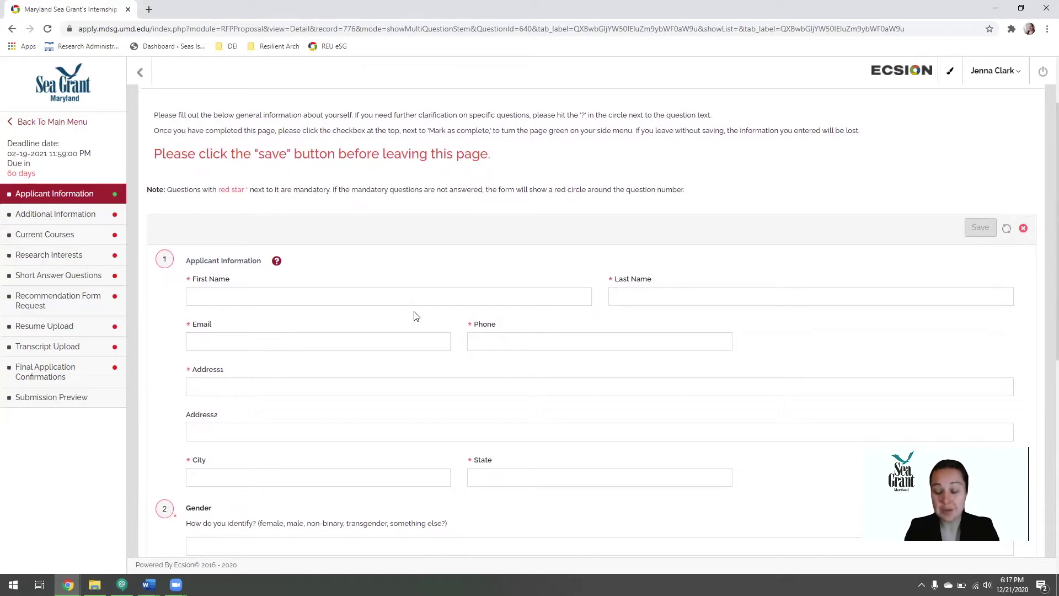
{"action": "scroll", "coordinate": [416, 316], "scroll_direction": "down", "scroll_amount": 1}
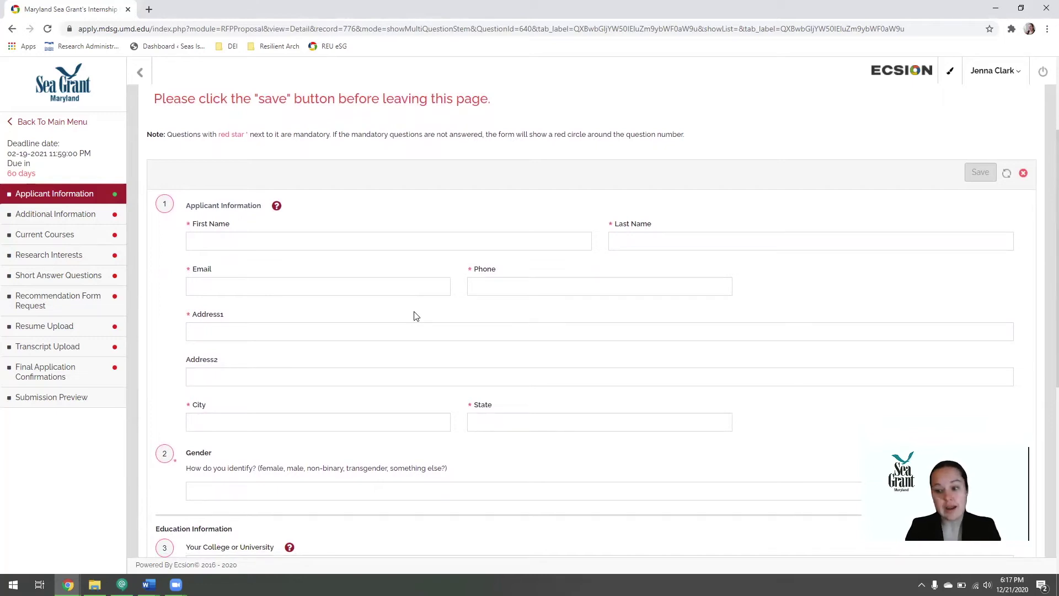
{"action": "scroll", "coordinate": [417, 315], "scroll_direction": "down", "scroll_amount": 1}
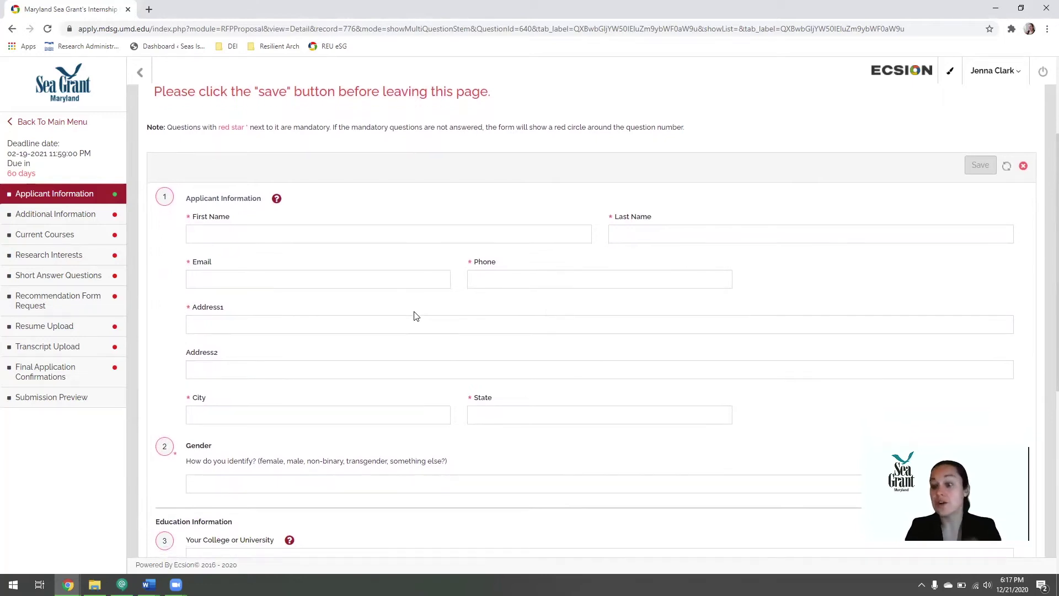
{"action": "scroll", "coordinate": [416, 315], "scroll_direction": "down", "scroll_amount": 4}
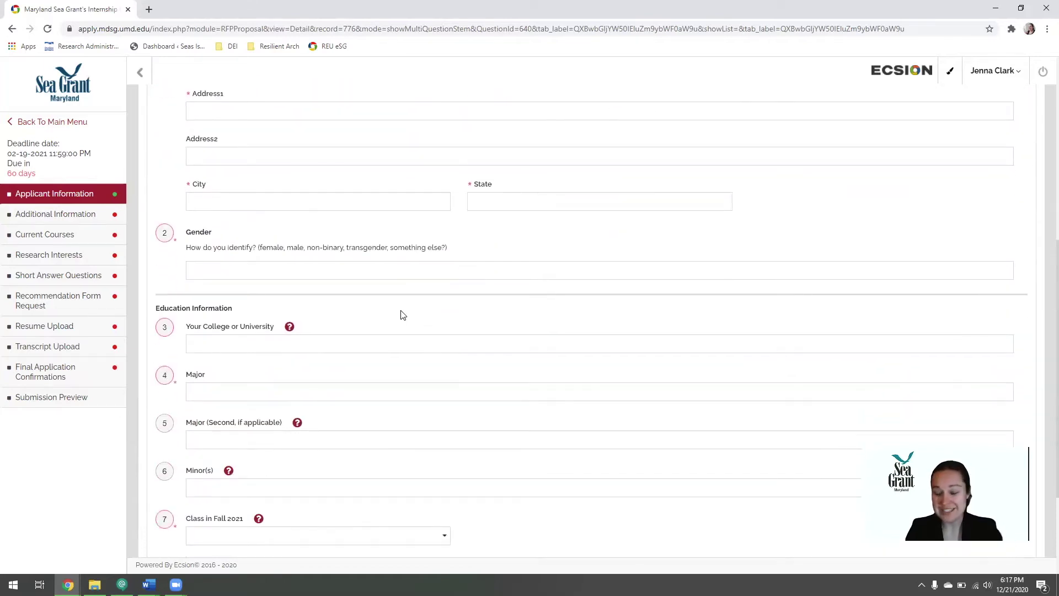
{"action": "scroll", "coordinate": [403, 313], "scroll_direction": "down", "scroll_amount": 1}
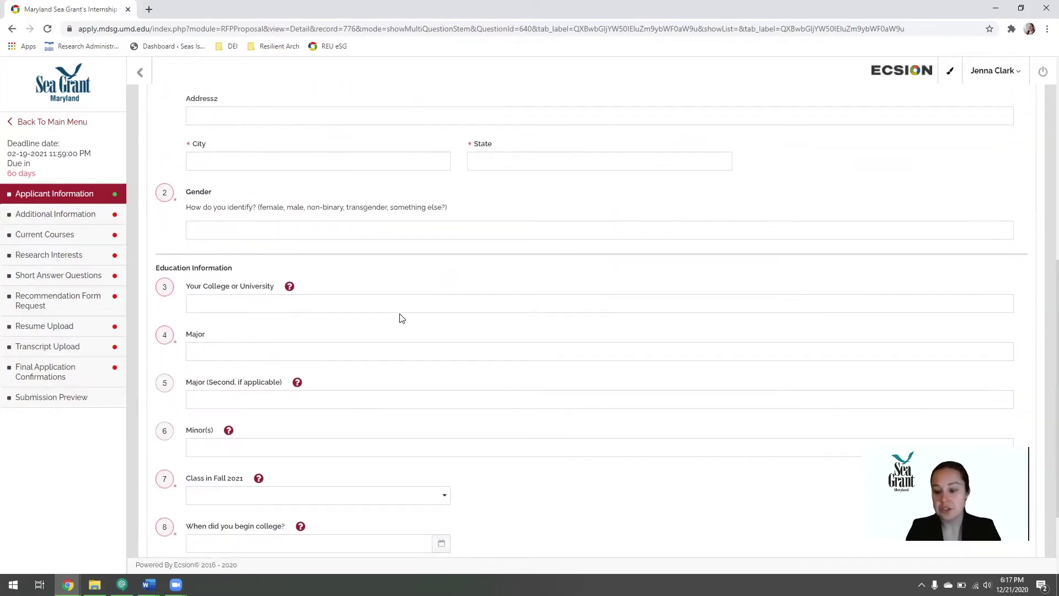
{"action": "left_click", "coordinate": [400, 309]}
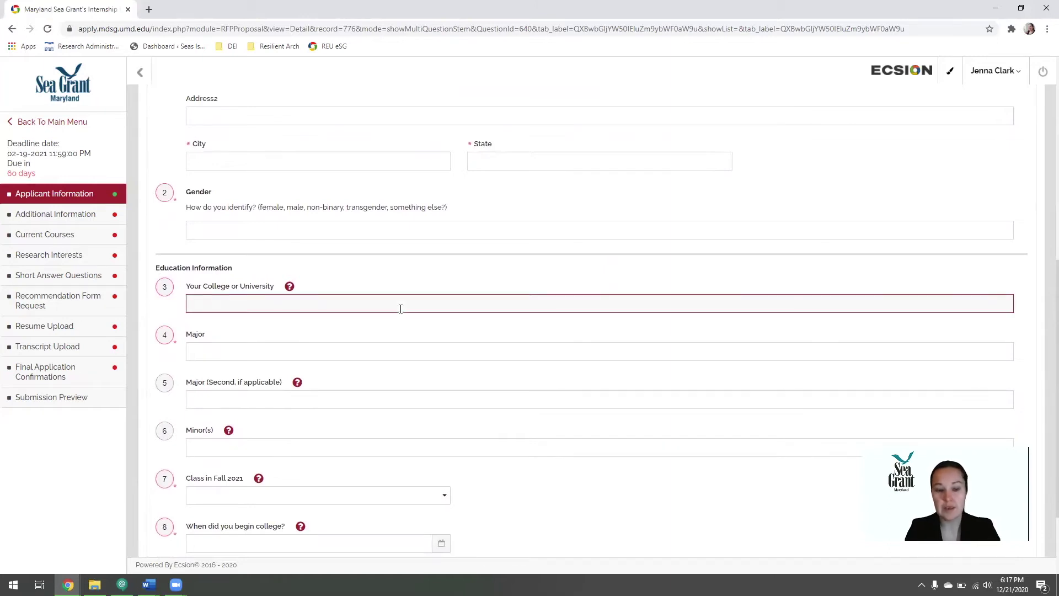
{"action": "type", "text": "univer"}
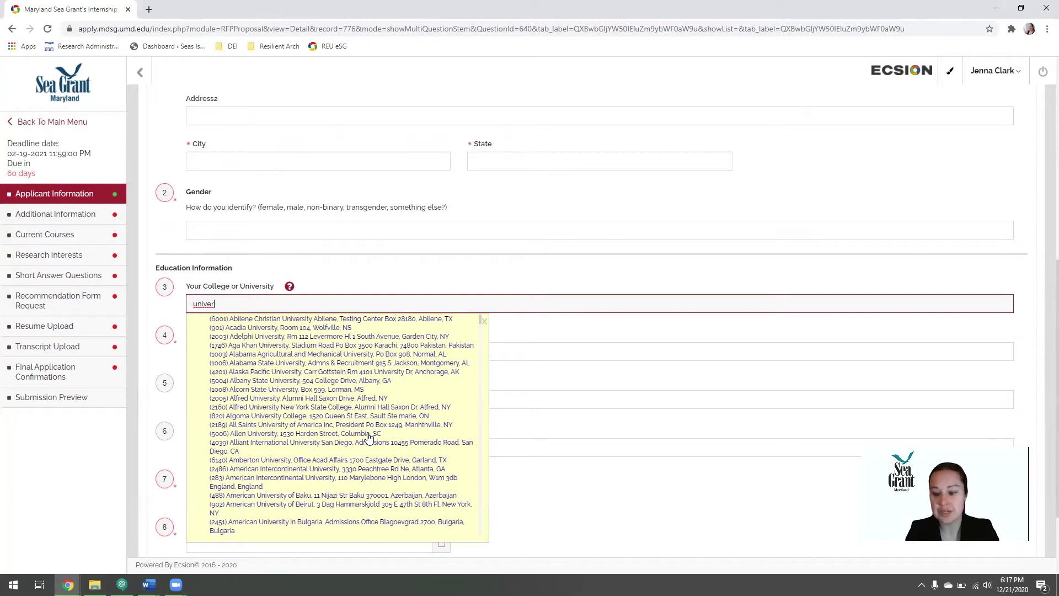
{"action": "key", "text": "BackSpace"}
{"action": "key", "text": "BackSpace"}
{"action": "key", "text": "BackSpace"}
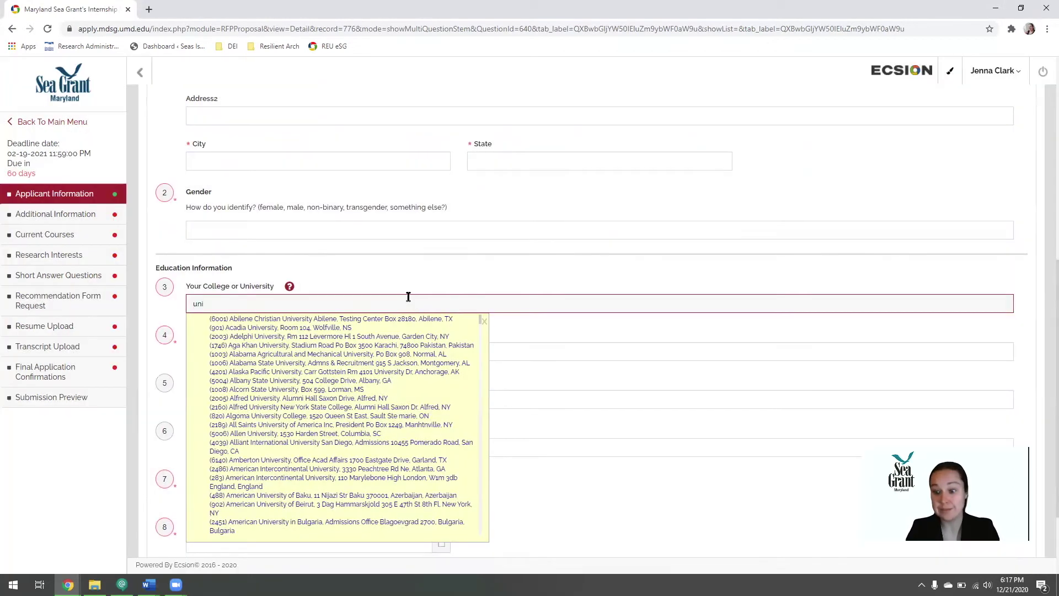
{"action": "key", "text": "BackSpace"}
{"action": "key", "text": "BackSpace"}
{"action": "key", "text": "BackSpace"}
{"action": "left_click", "coordinate": [400, 357]}
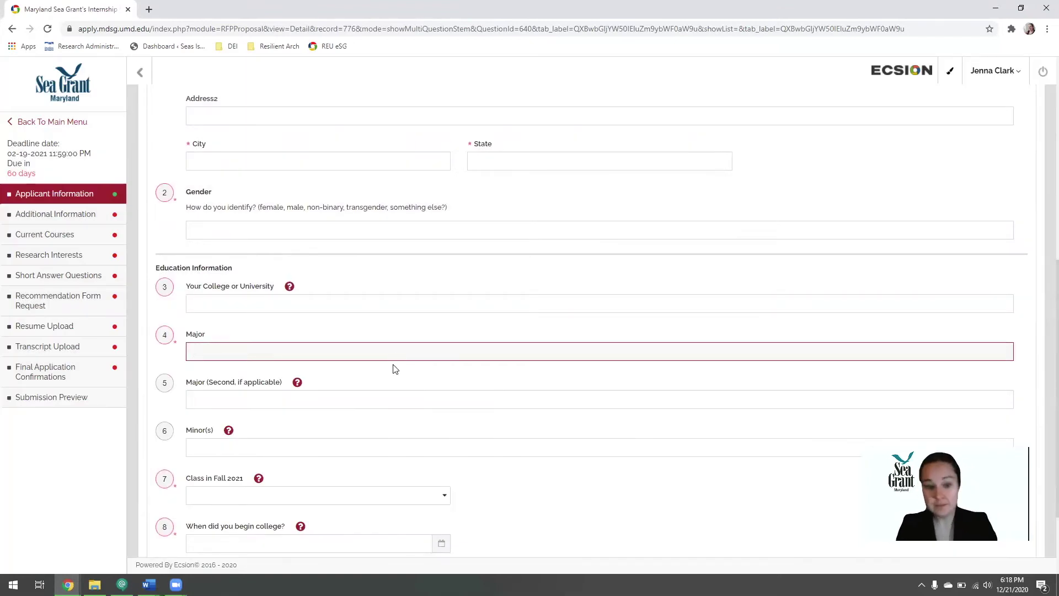
{"action": "left_click", "coordinate": [332, 403]}
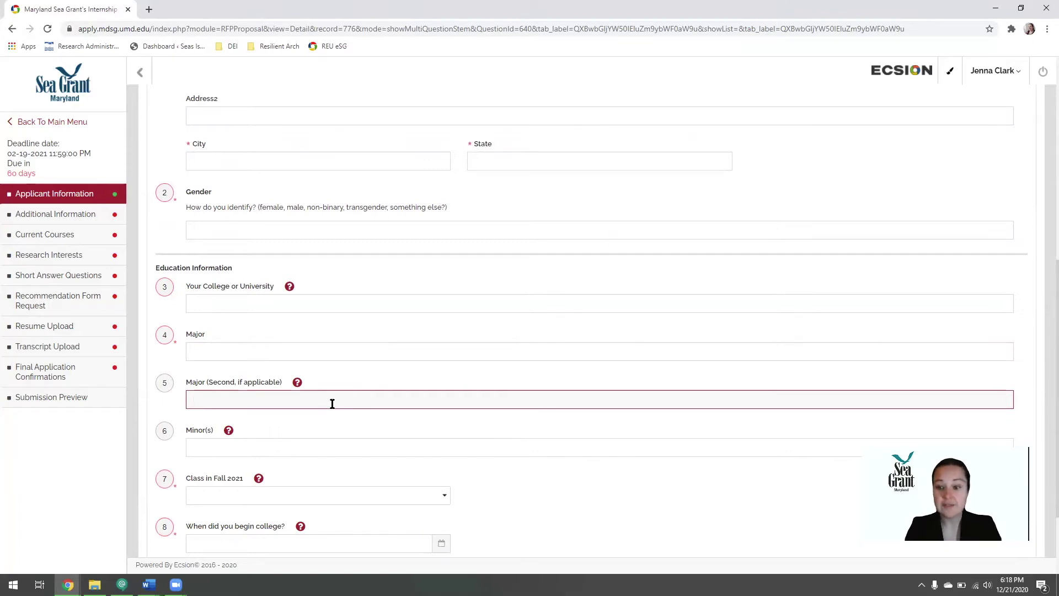
{"action": "left_click", "coordinate": [311, 444]}
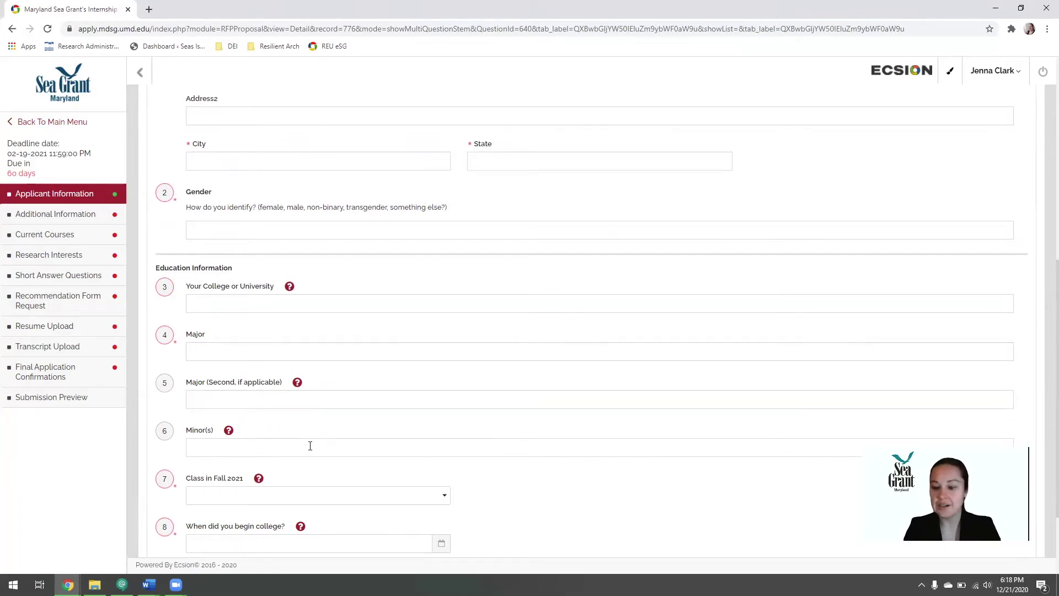
{"action": "left_click", "coordinate": [314, 495]}
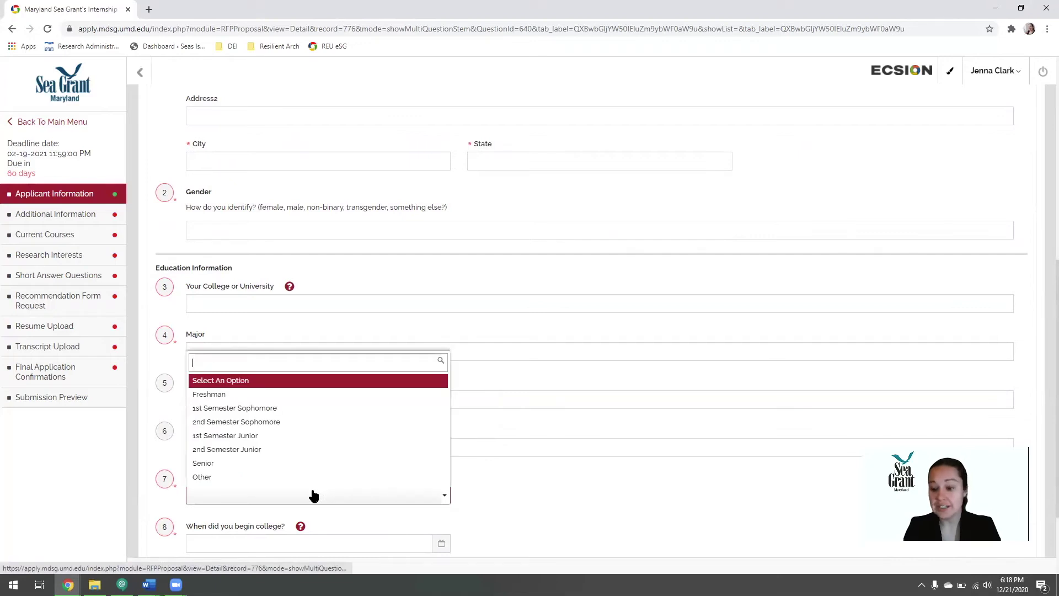
{"action": "left_click", "coordinate": [482, 493]}
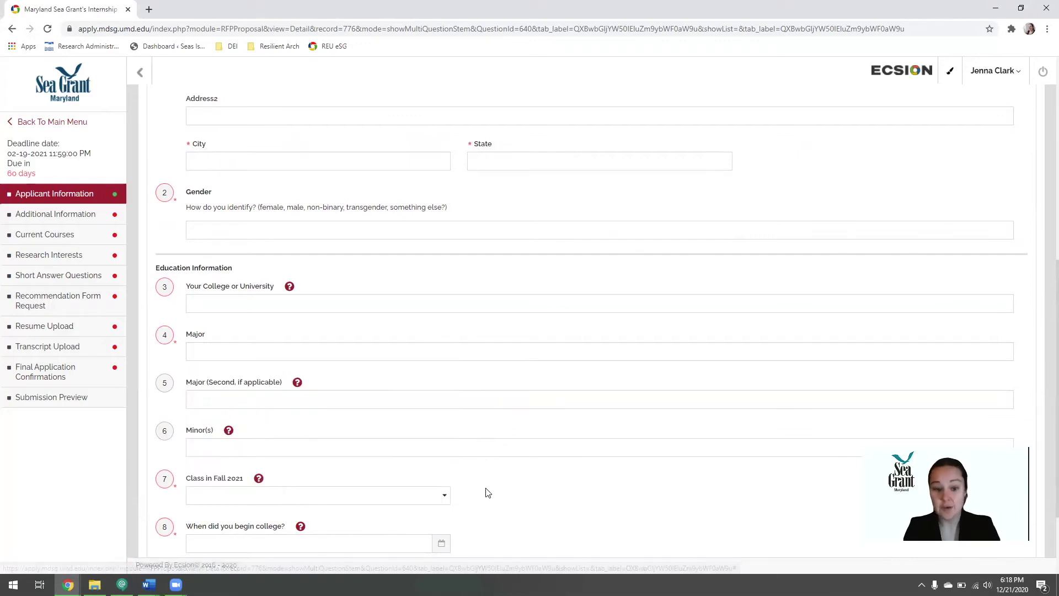
{"action": "scroll", "coordinate": [479, 495], "scroll_direction": "down", "scroll_amount": 1}
{"action": "scroll", "coordinate": [478, 496], "scroll_direction": "down", "scroll_amount": 1}
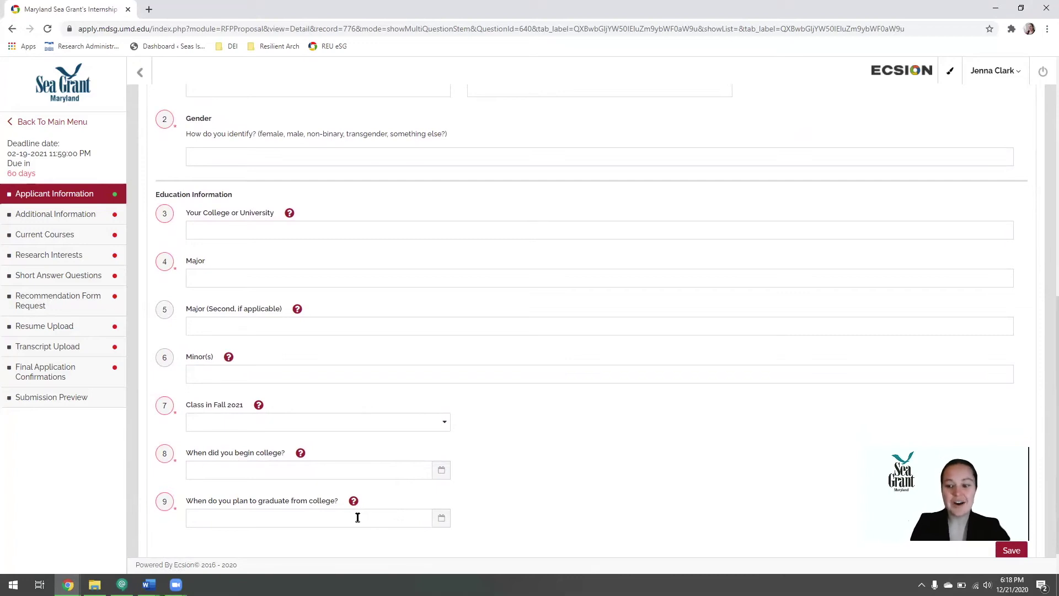
Switch between Additional Information and Applicant Information, ending on the Recruitment and Publicity questions.
{"action": "left_click", "coordinate": [69, 219]}
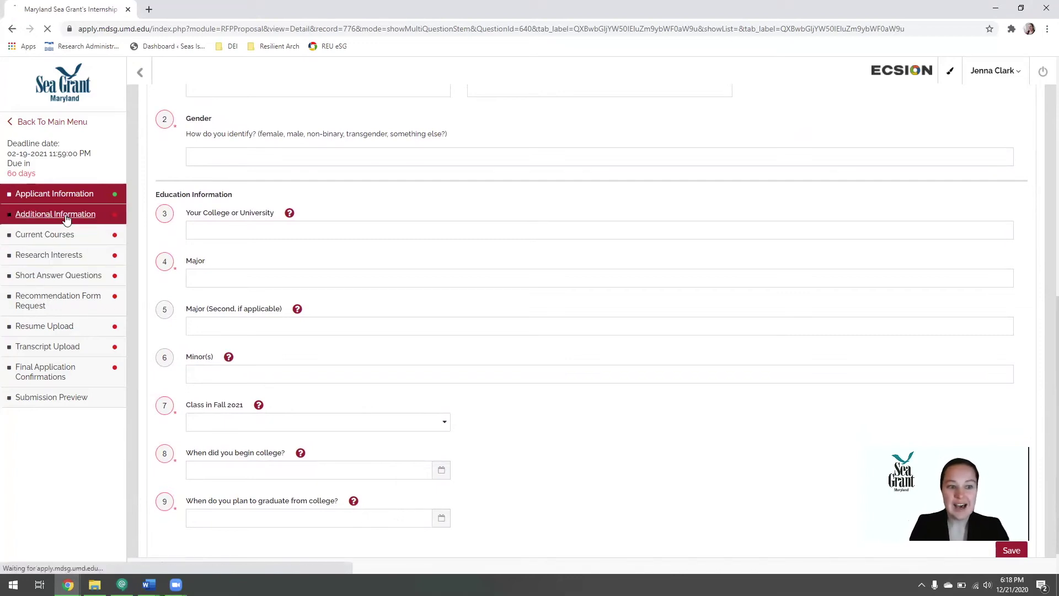
{"action": "left_click", "coordinate": [85, 202]}
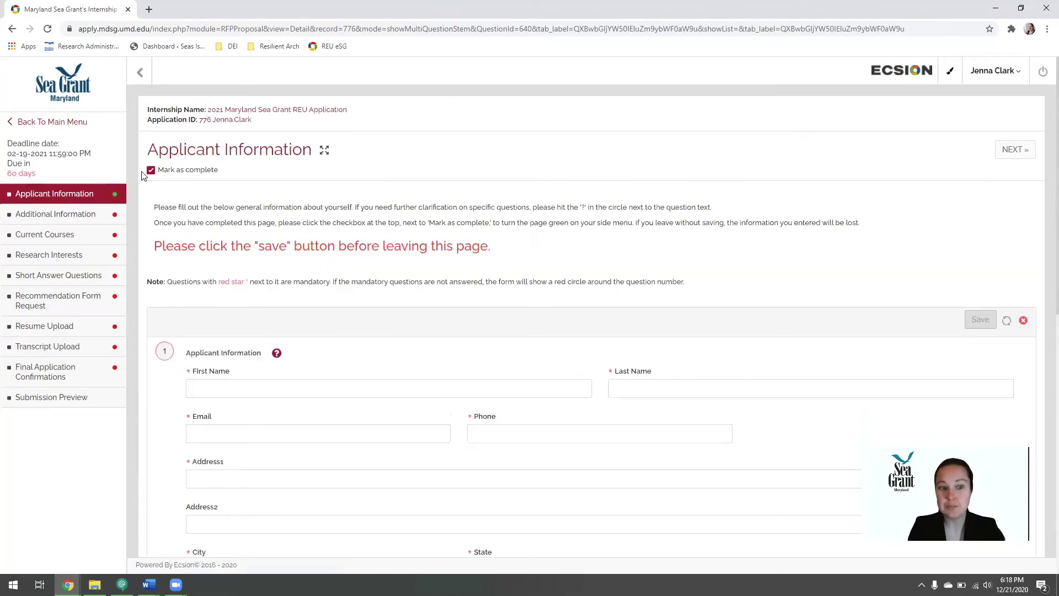
{"action": "left_click", "coordinate": [150, 172]}
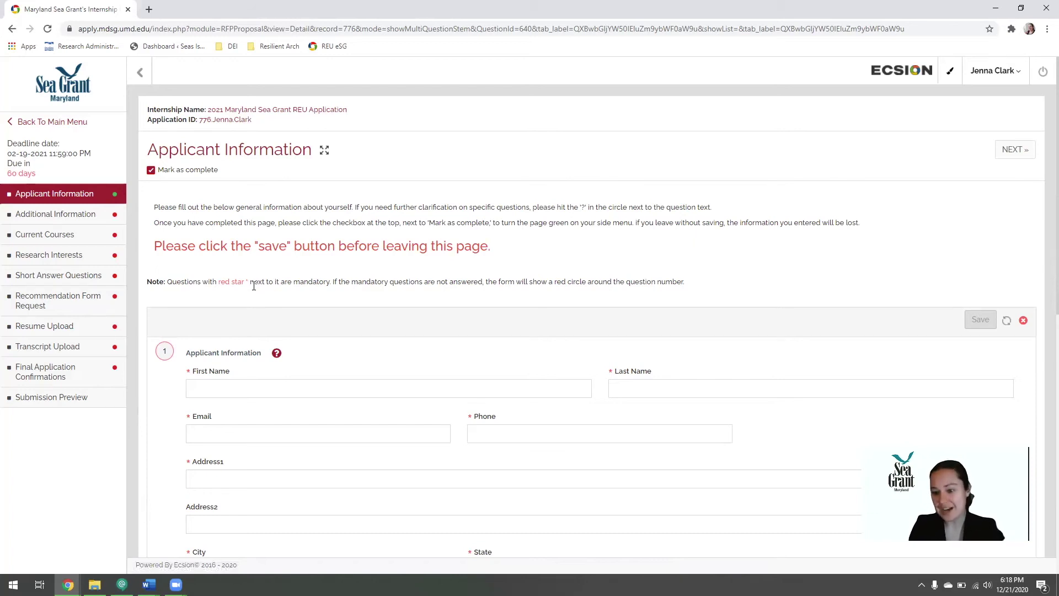
{"action": "scroll", "coordinate": [256, 292], "scroll_direction": "down", "scroll_amount": 1}
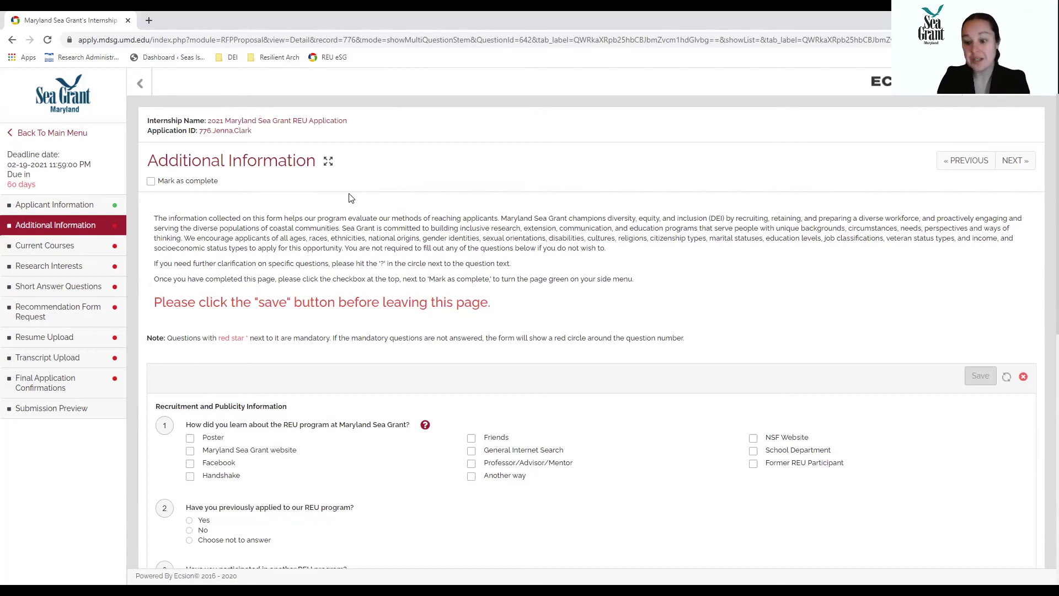
{"action": "scroll", "coordinate": [348, 198], "scroll_direction": "down", "scroll_amount": 3}
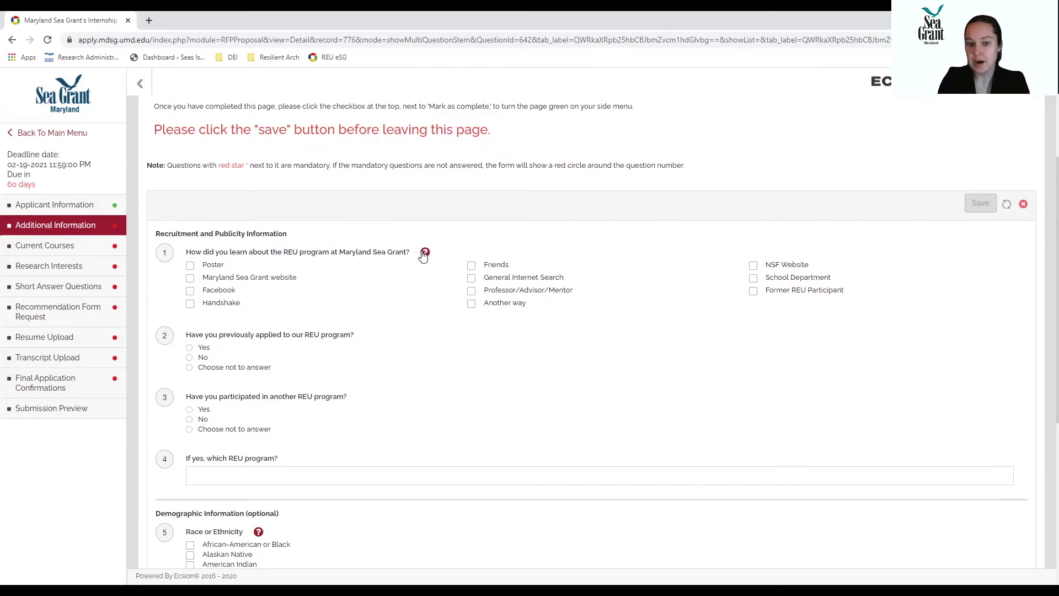
{"action": "mouse_move", "coordinate": [422, 256]}
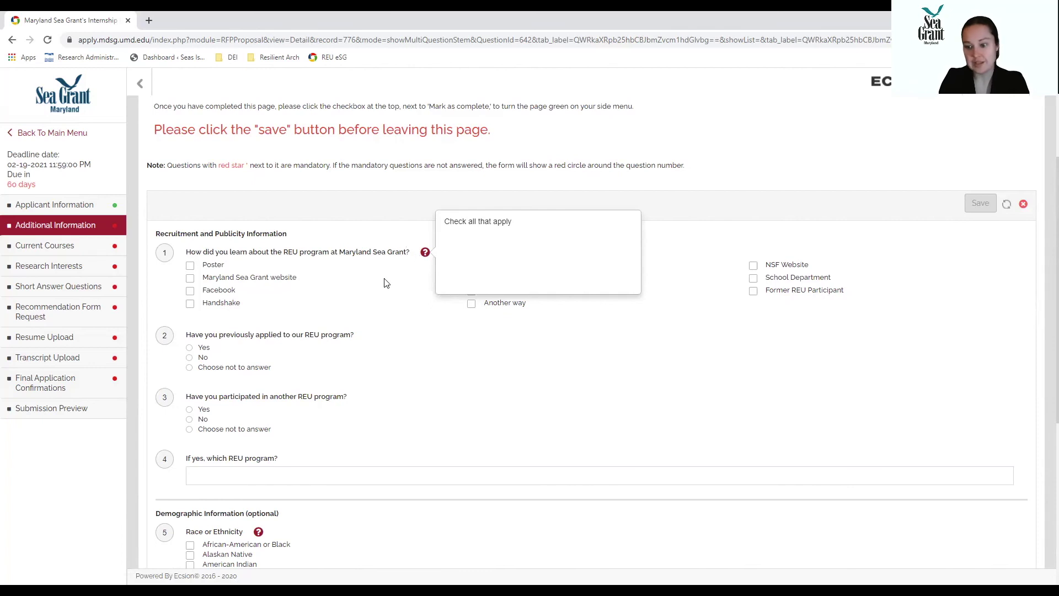
{"action": "scroll", "coordinate": [386, 283], "scroll_direction": "down", "scroll_amount": 2}
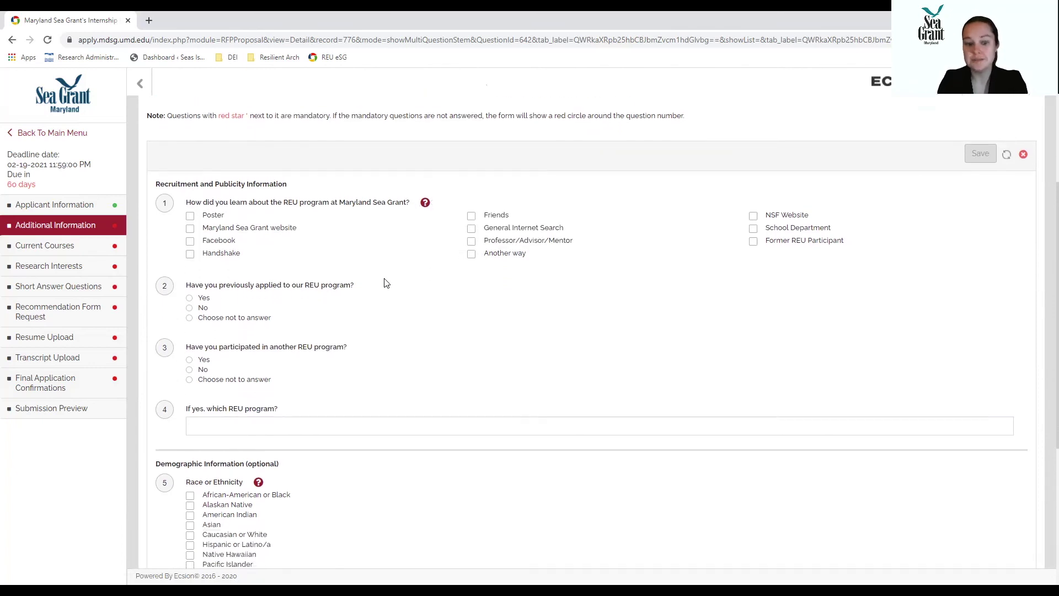
{"action": "scroll", "coordinate": [386, 283], "scroll_direction": "down", "scroll_amount": 3}
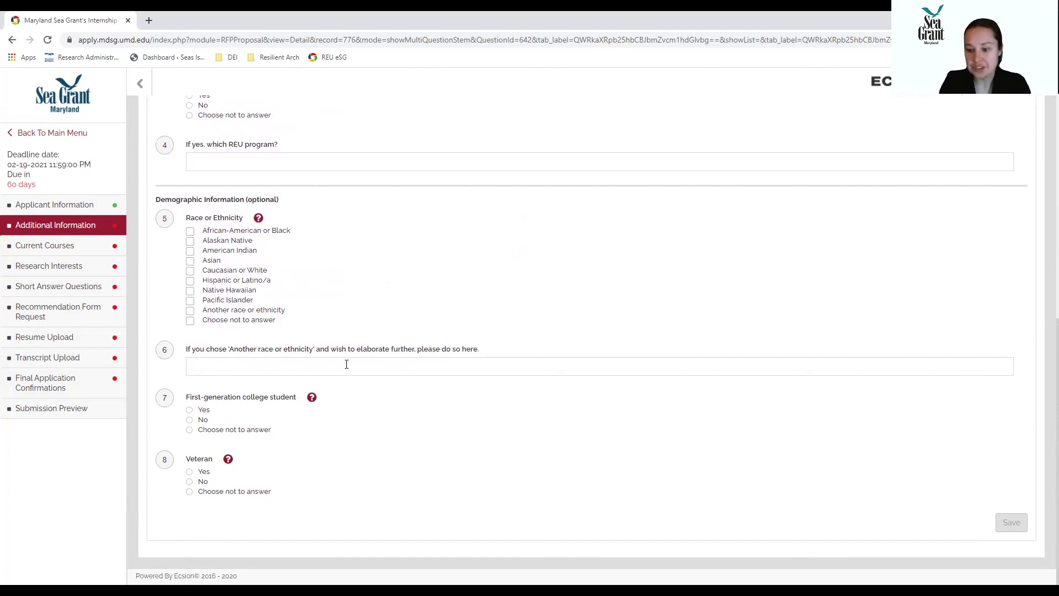
{"action": "mouse_move", "coordinate": [313, 399]}
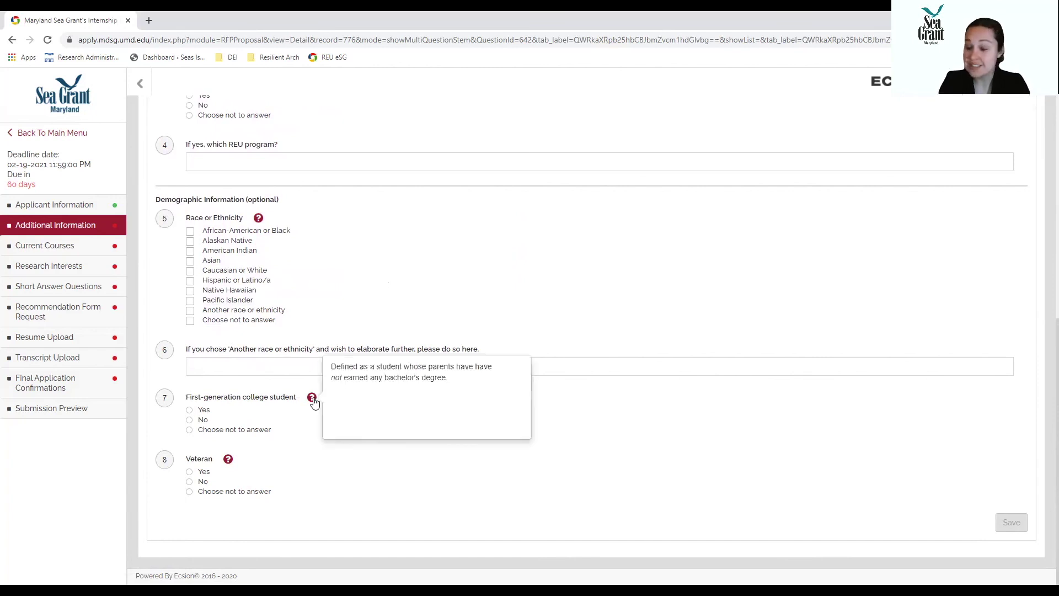